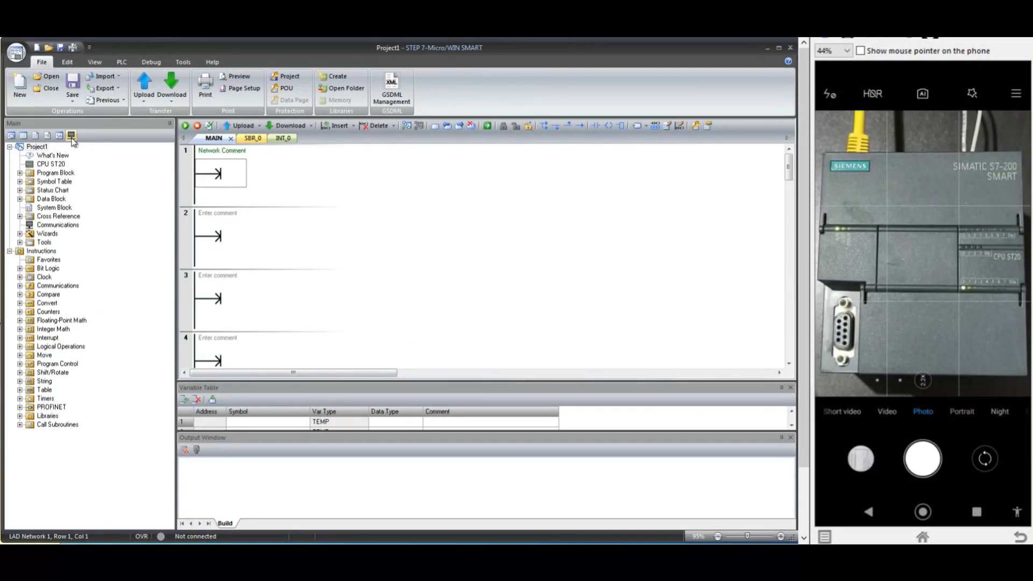
# Connect to the CPU at 192.168.0.1 through the Intel PRO/1000 TCPIP interface
pyautogui.click(72, 138)
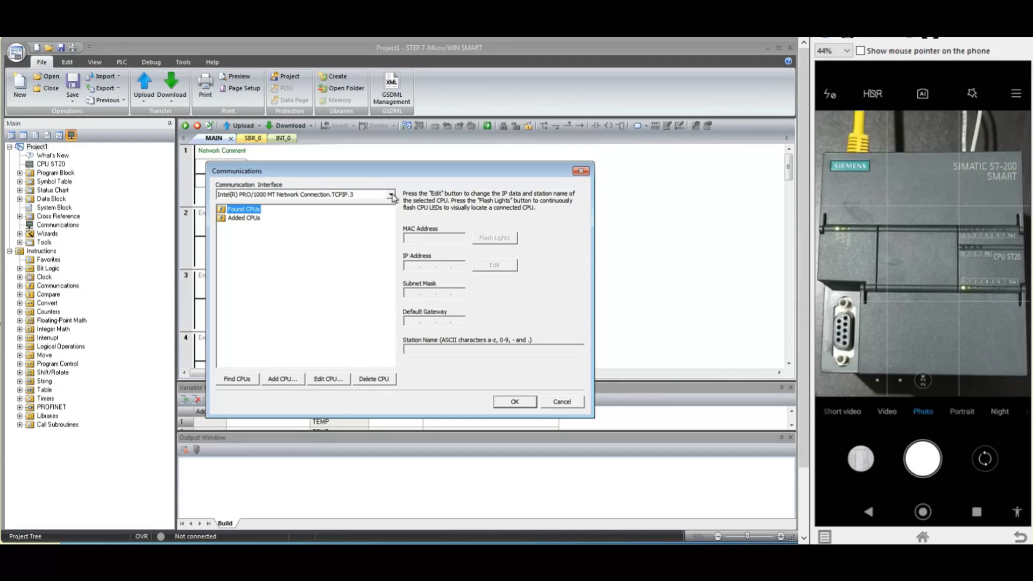
pyautogui.click(390, 196)
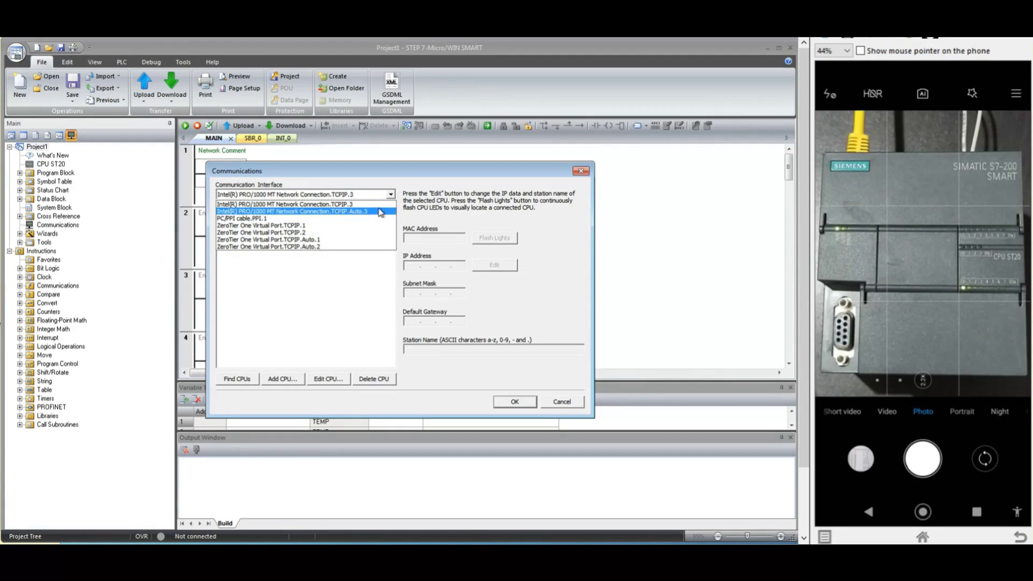
pyautogui.click(379, 205)
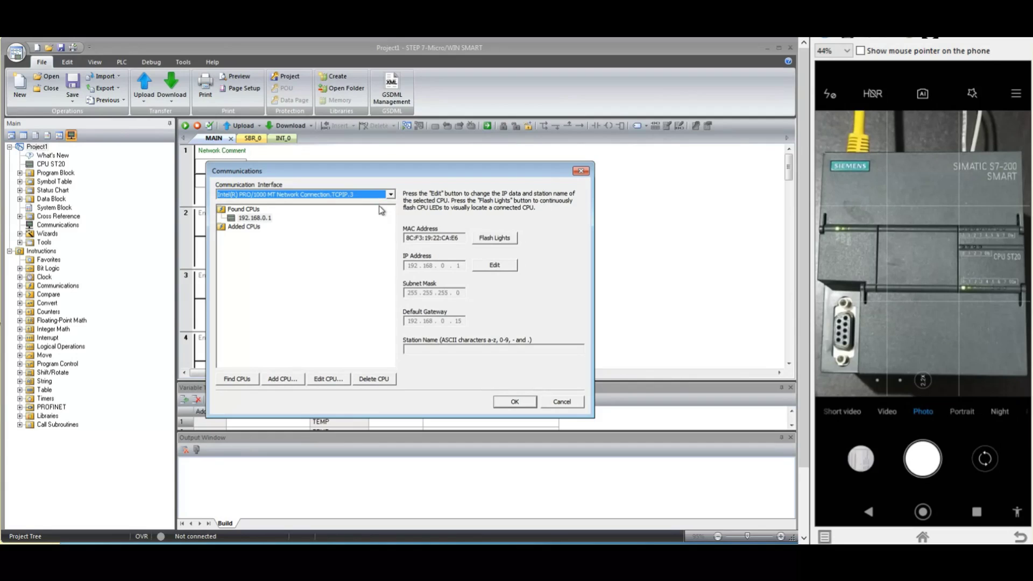
pyautogui.click(254, 218)
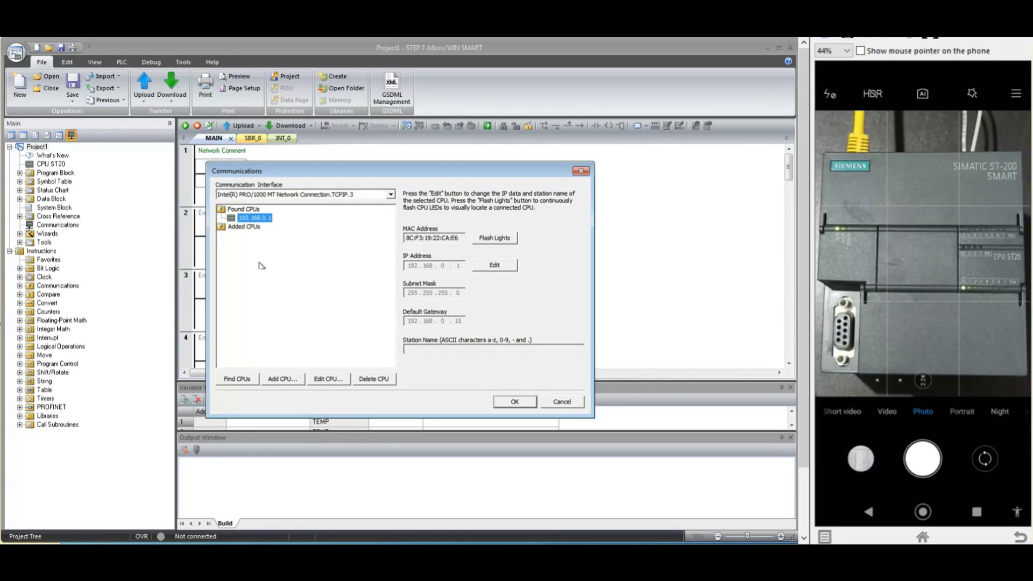
pyautogui.click(237, 379)
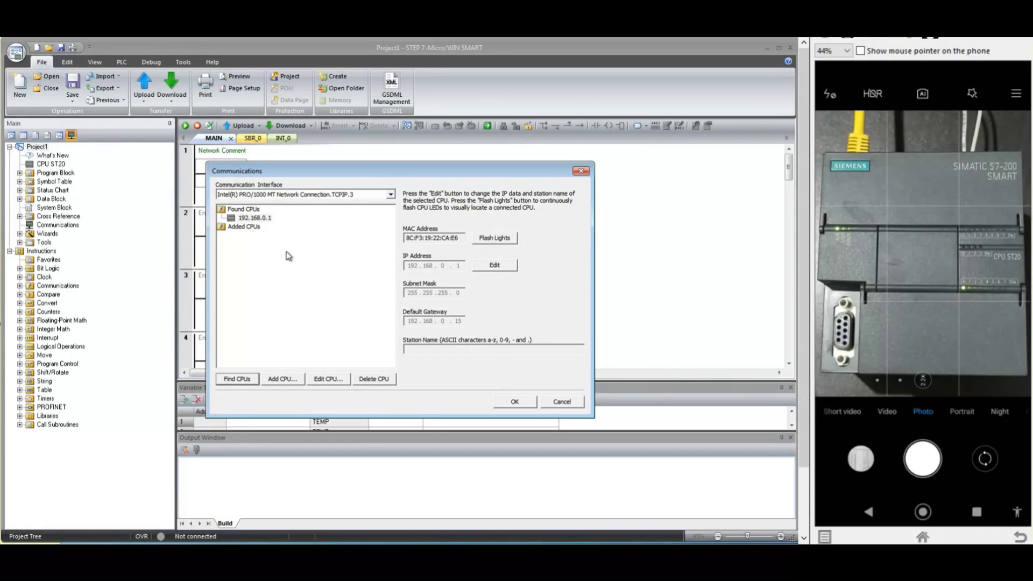
pyautogui.click(504, 402)
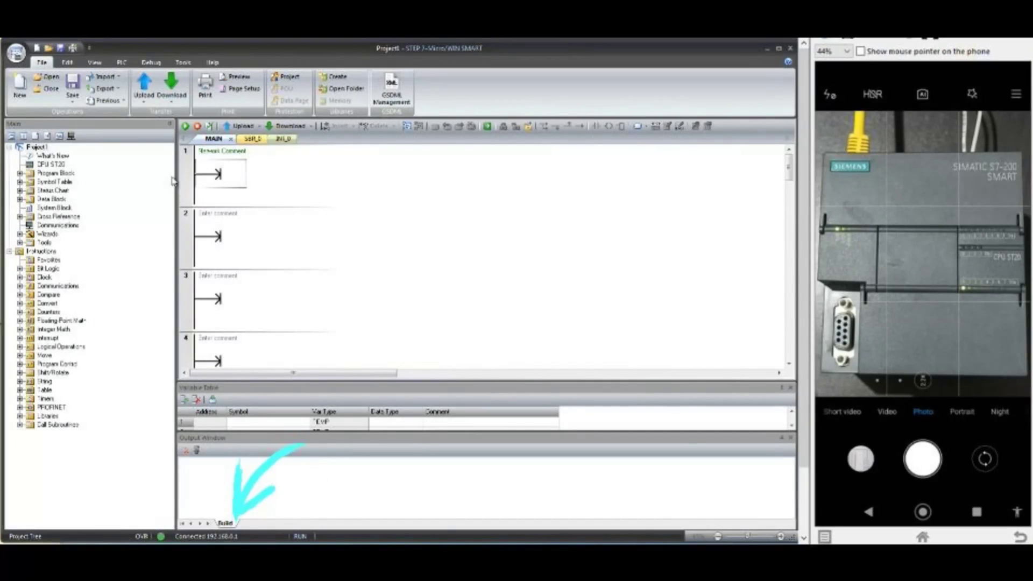
# Start an upload and save the current project as upload.smart first
pyautogui.click(146, 86)
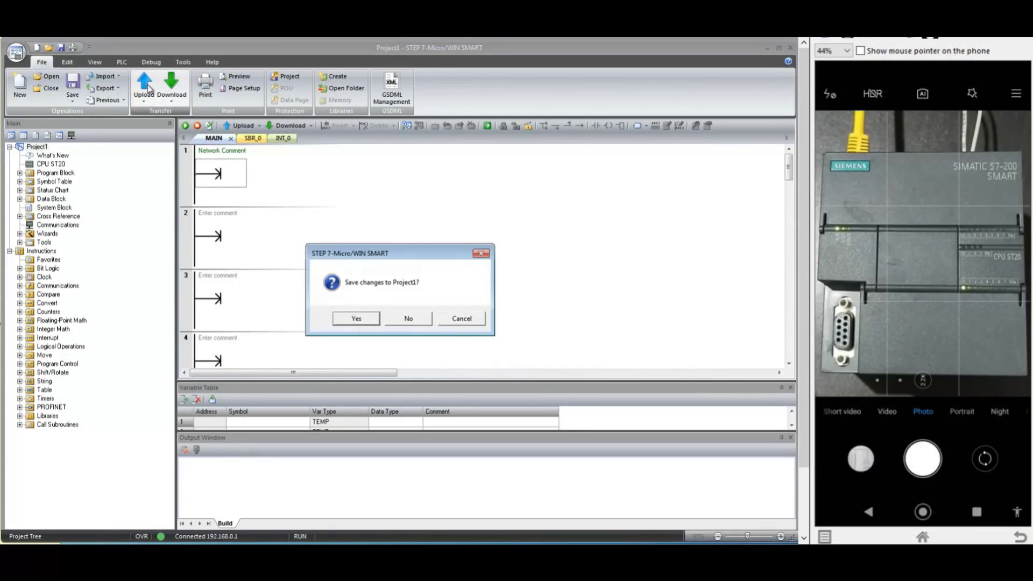
pyautogui.click(361, 320)
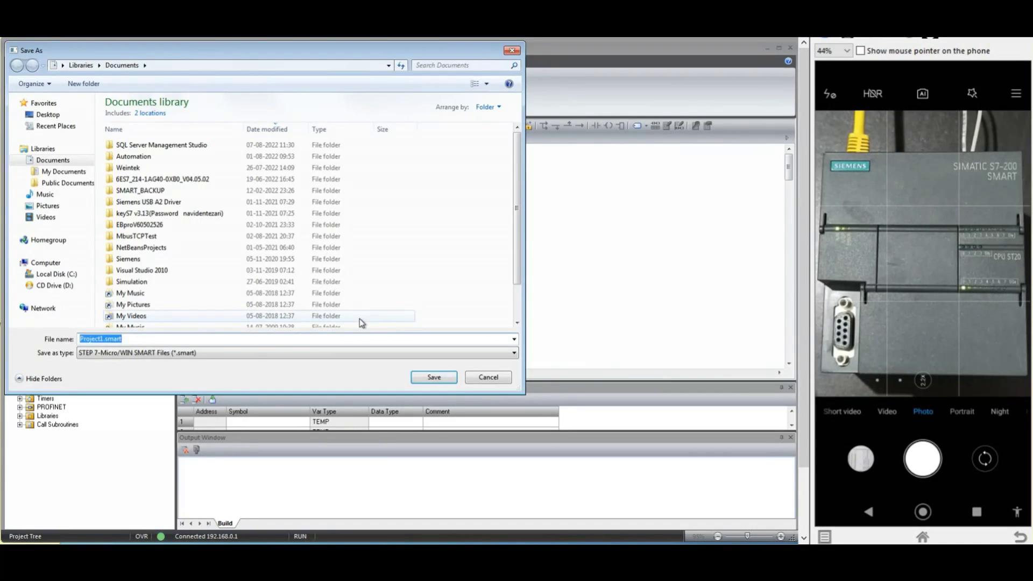
pyautogui.write('upload')
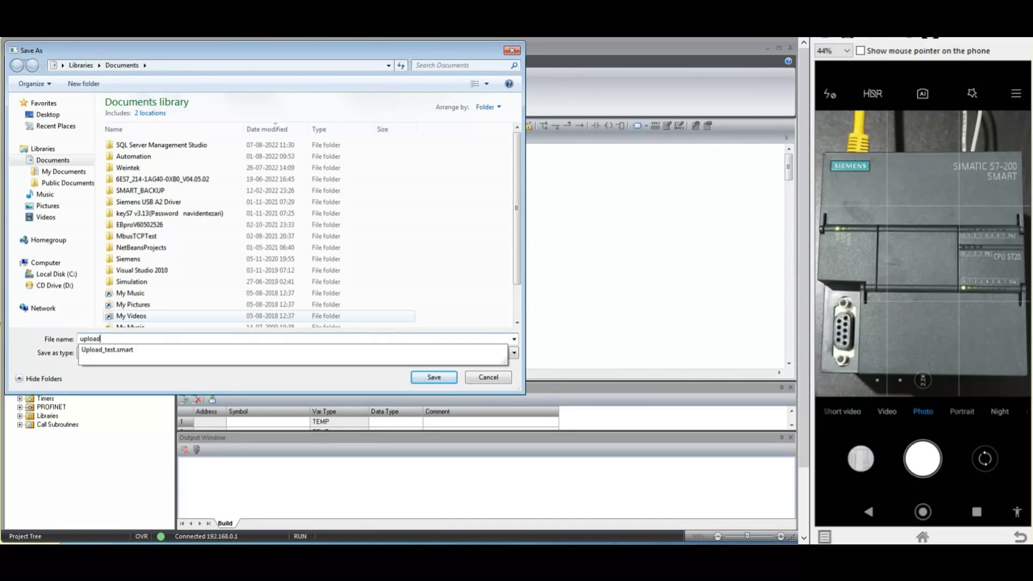
pyautogui.press('Return')
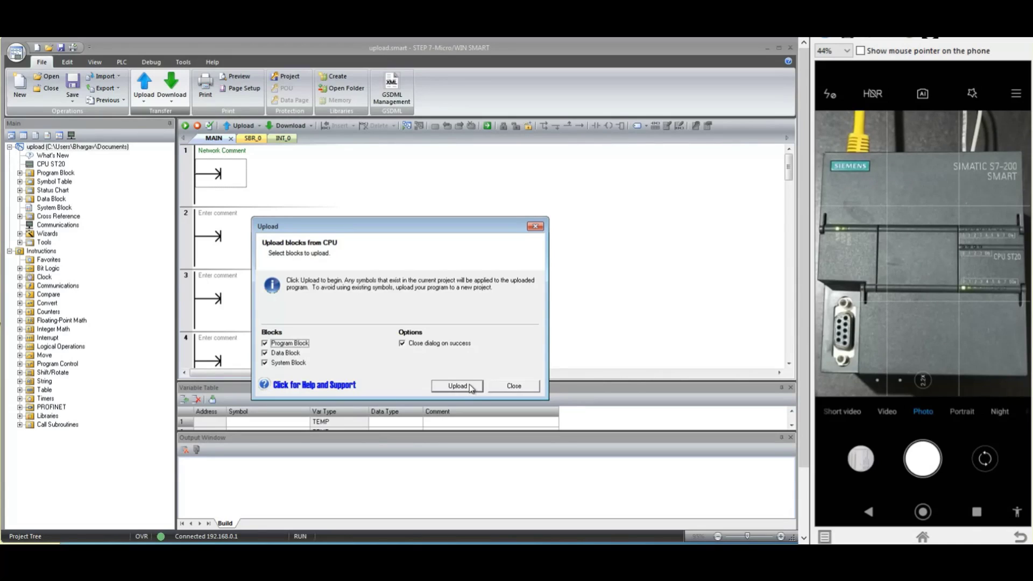
# Enter the CPU password and upload the program blocks (MUL_R, TRUNC, DI_I) into upload.smart
pyautogui.click(469, 385)
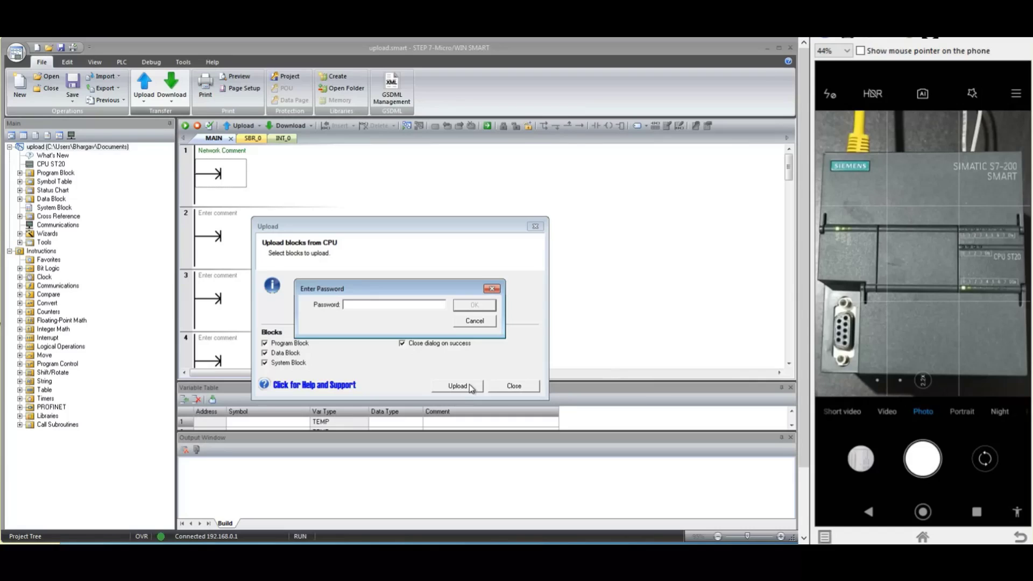
pyautogui.write('1**')
pyautogui.press('Return')
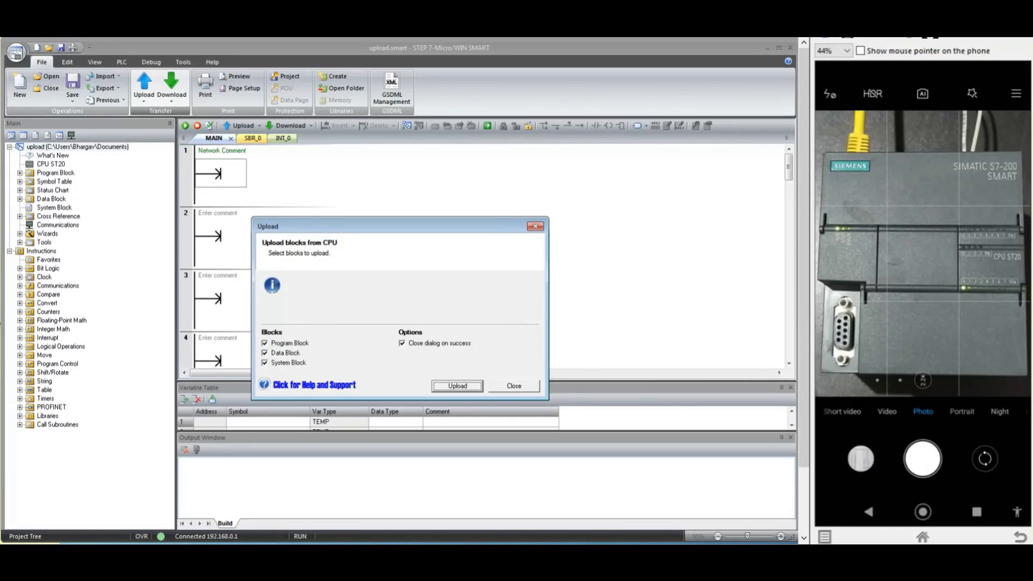
pyautogui.click(469, 385)
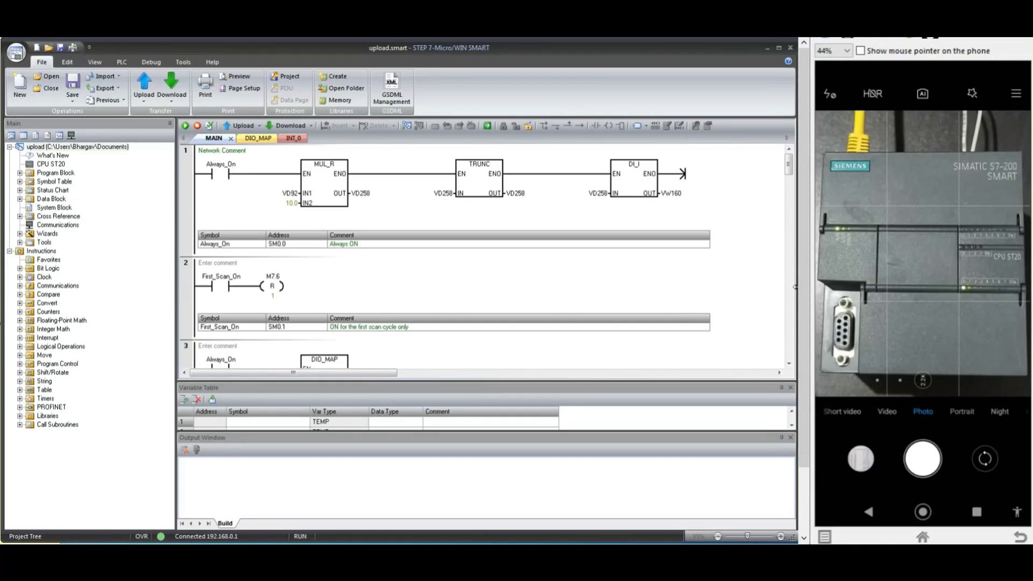
# Briefly monitor the ladder with Program Status from the Debug ribbon, then turn it off
pyautogui.click(151, 62)
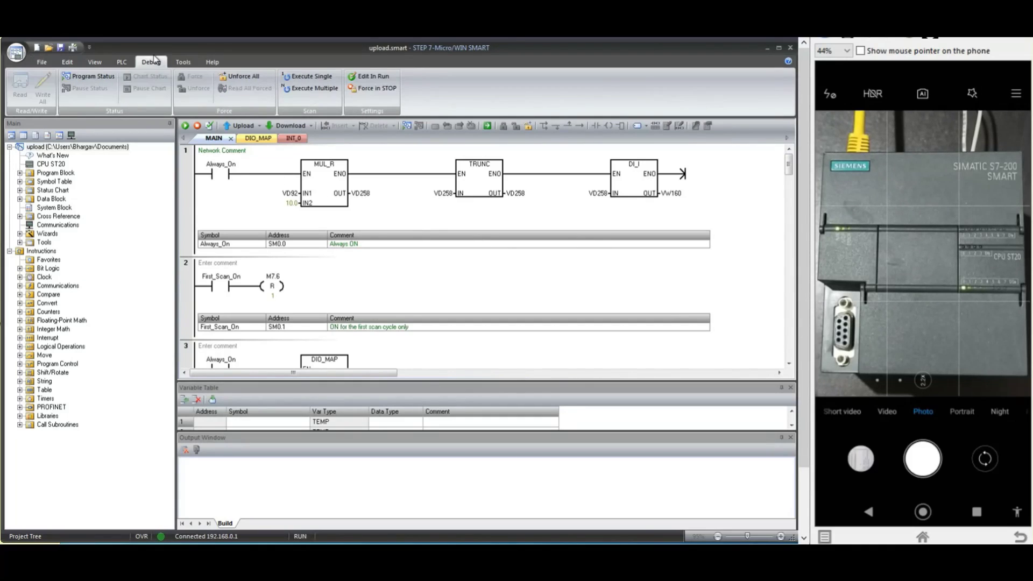
pyautogui.click(104, 78)
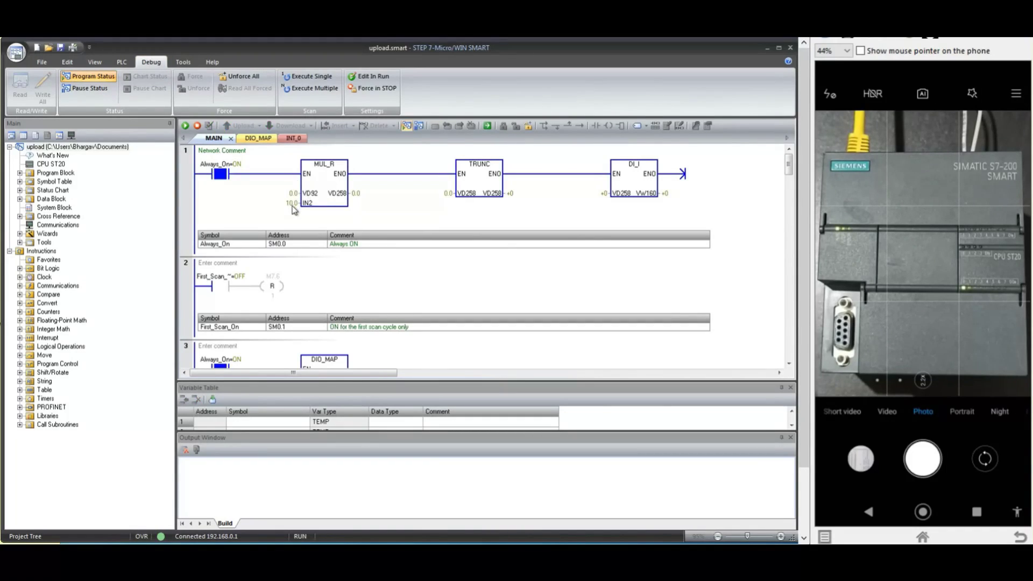
pyautogui.moveTo(292, 204)
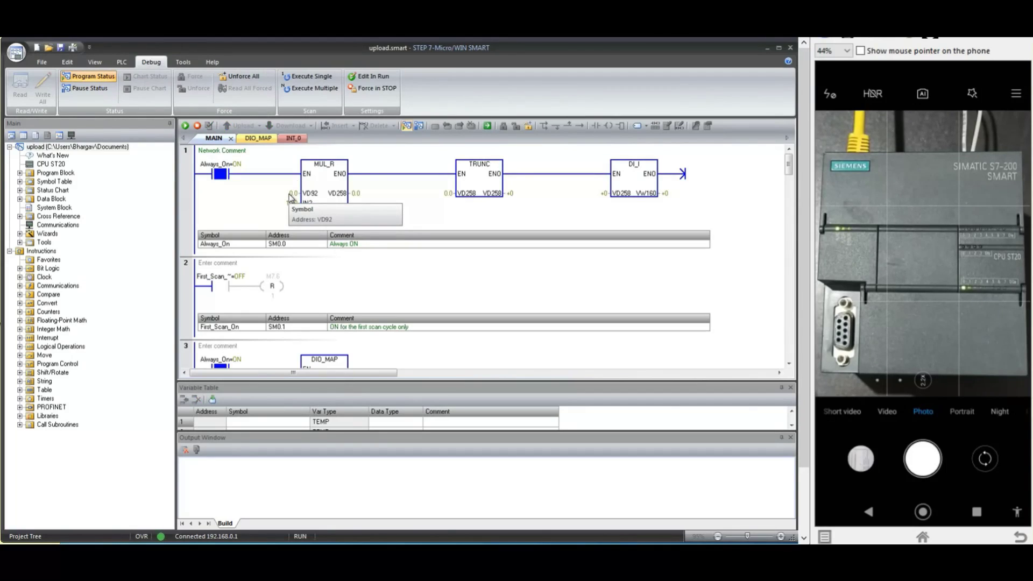
pyautogui.click(89, 76)
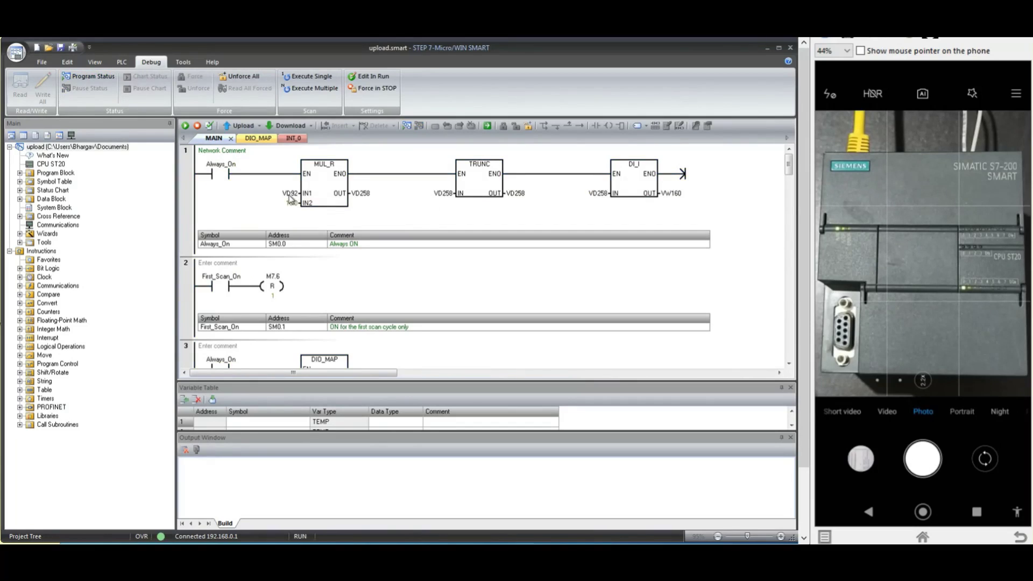
# Replace MUL_R's IN1 operand VD92 with the constant 1.0, keeping IN2 at 10.0
pyautogui.click(289, 194)
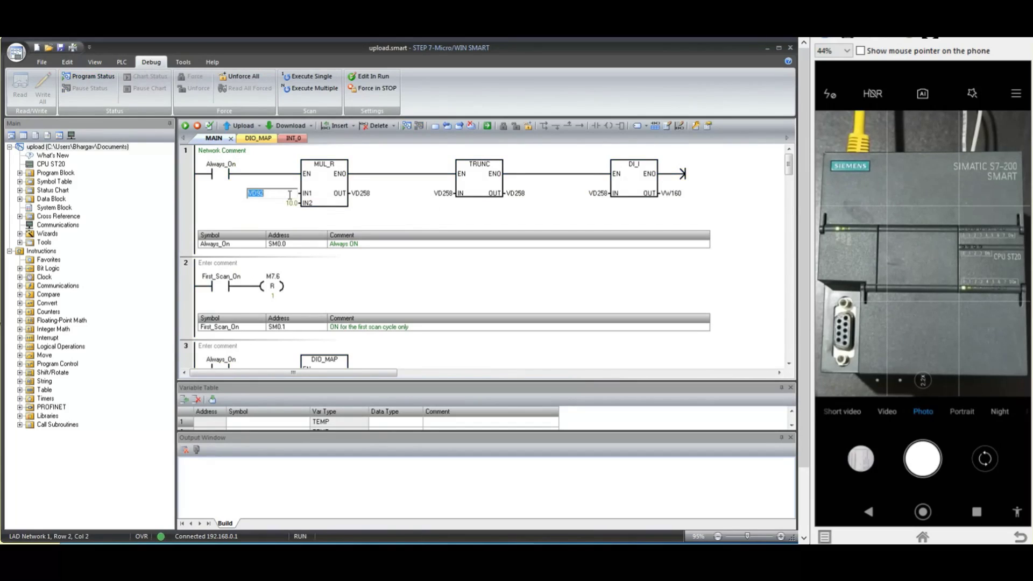
pyautogui.write('1.0')
pyautogui.press('Return')
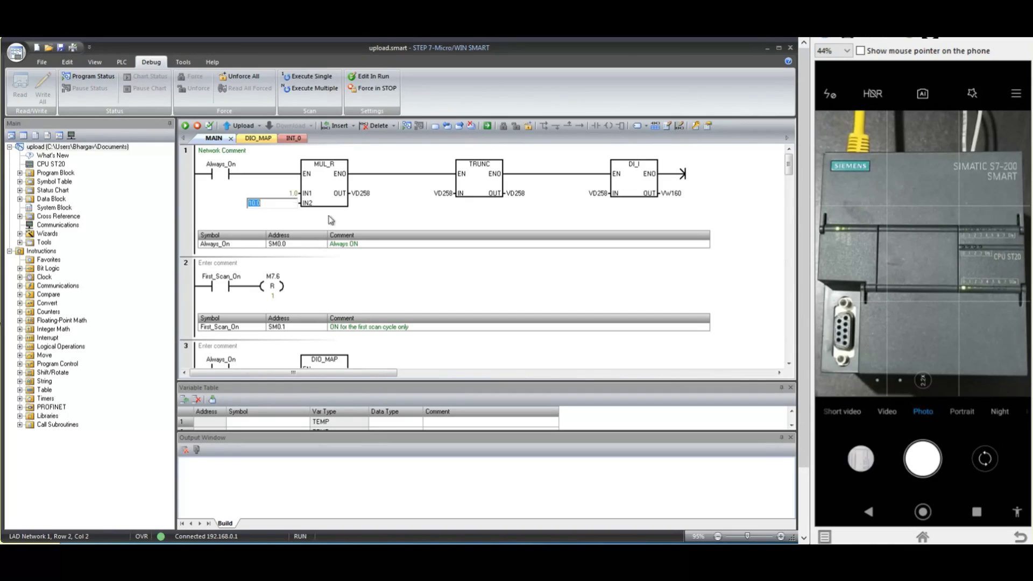
pyautogui.click(400, 204)
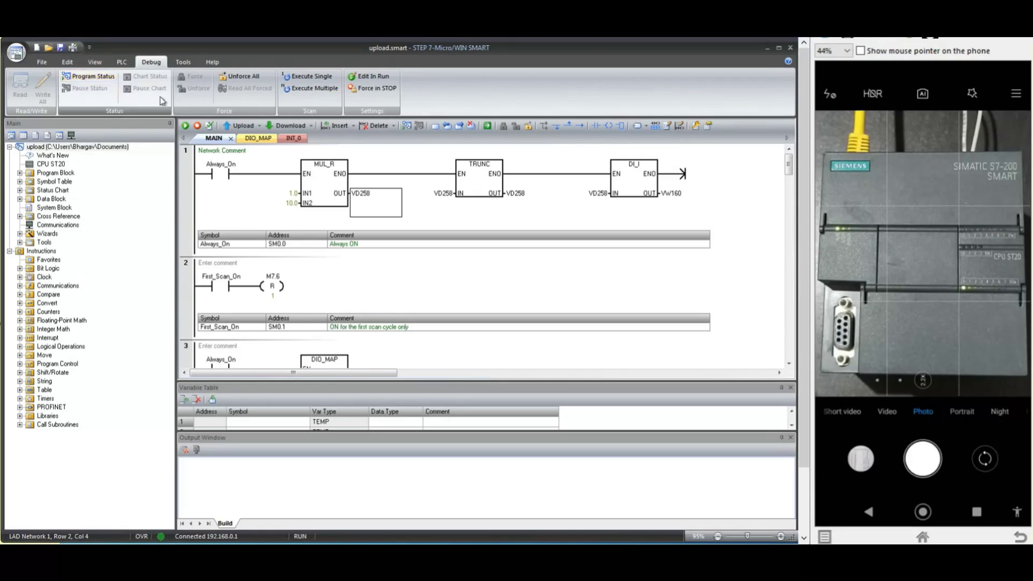
# Download the edited program via STOP, enter the CPU password, return to RUN, then start Edit In Run
pyautogui.click(280, 126)
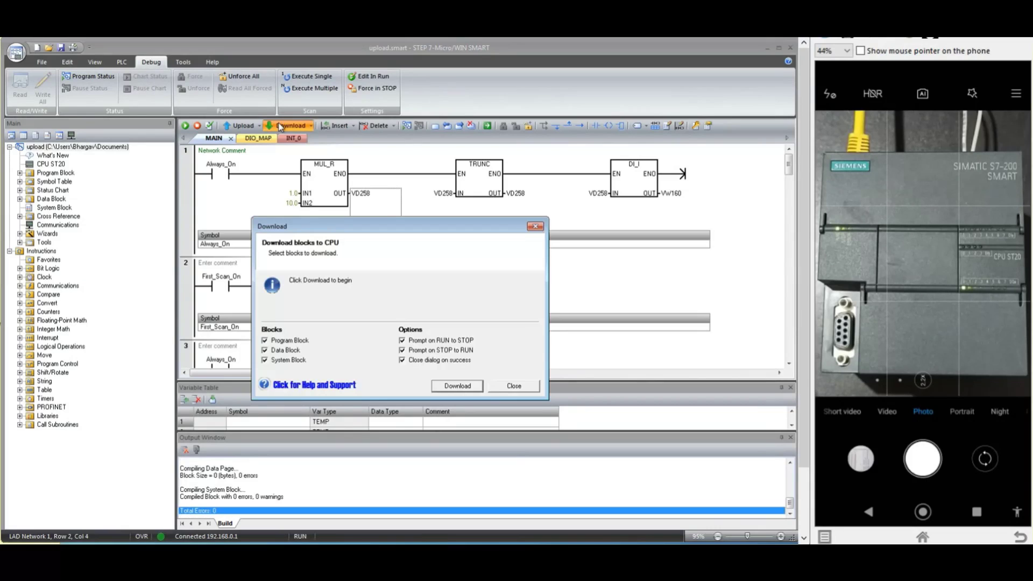
pyautogui.click(465, 388)
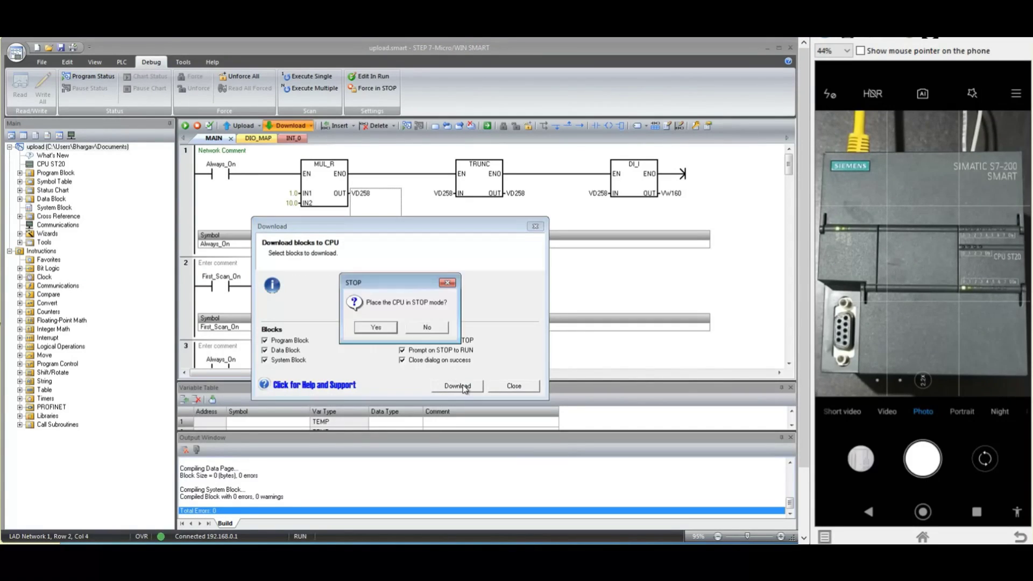
pyautogui.click(389, 329)
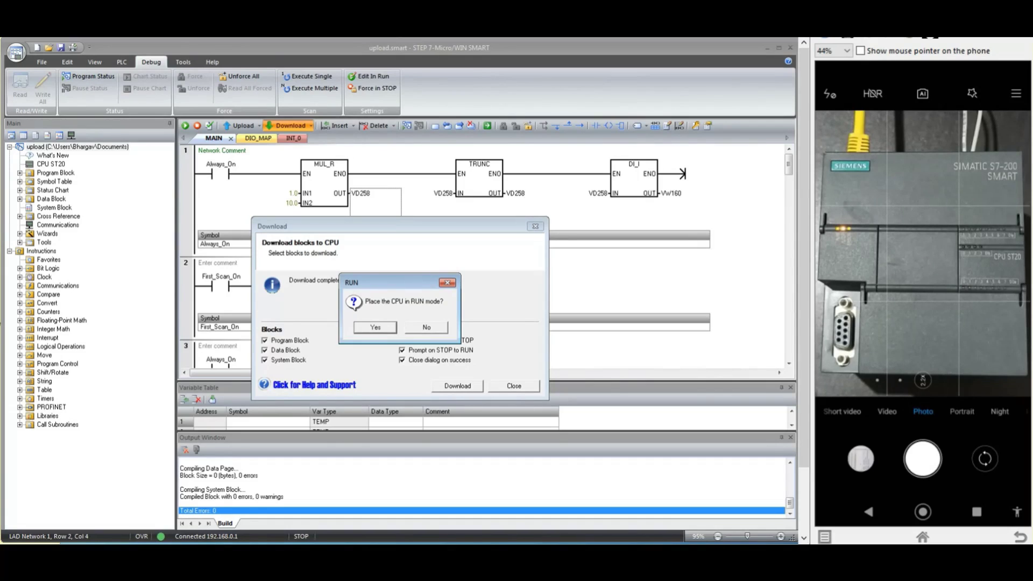
pyautogui.click(361, 329)
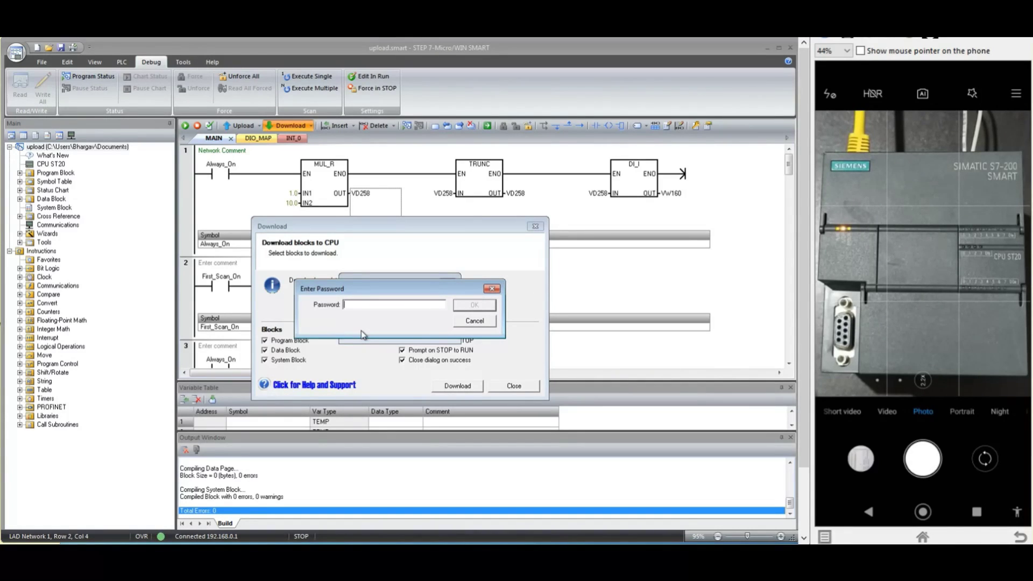
pyautogui.write('****')
pyautogui.press('Return')
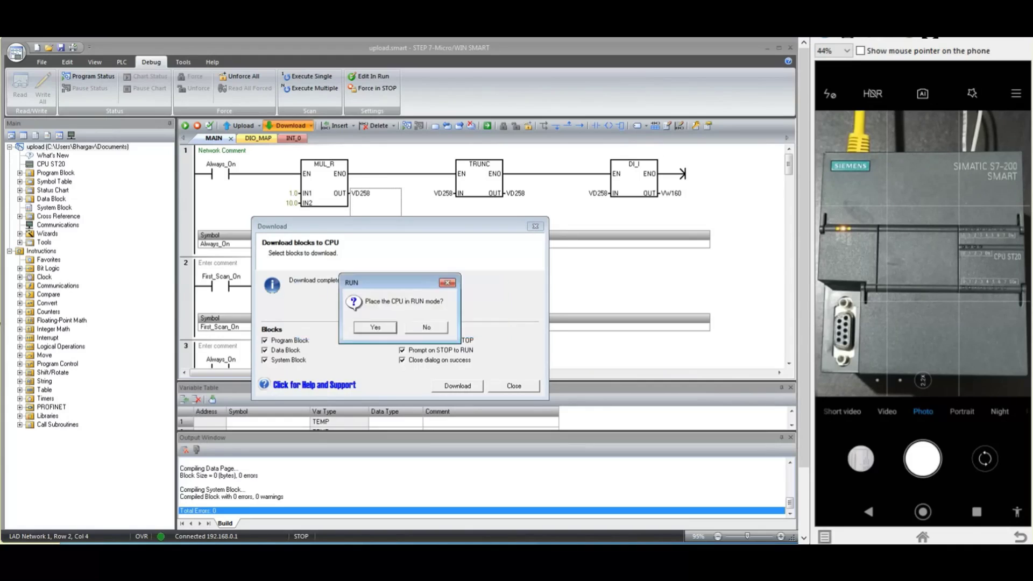
pyautogui.click(361, 329)
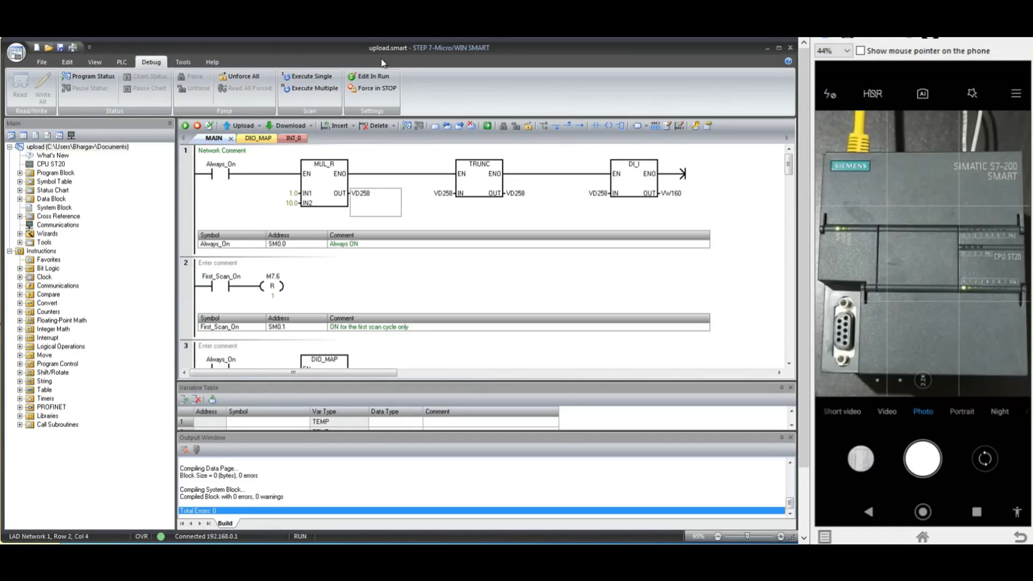
pyautogui.click(383, 79)
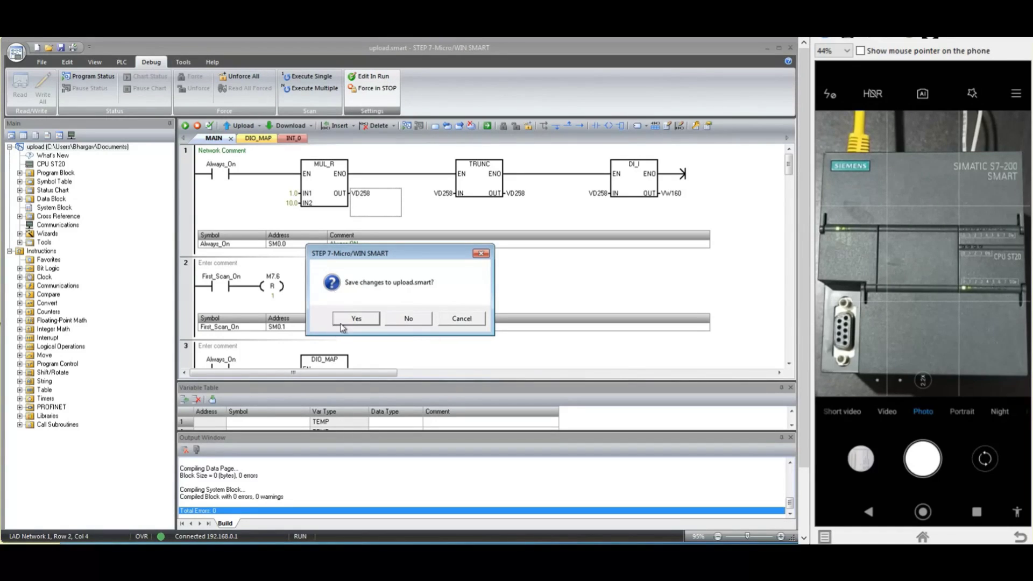
# Save upload.smart, upload from the running CPU, and monitor VD258 at 10.0 and VW160 at +10
pyautogui.click(350, 320)
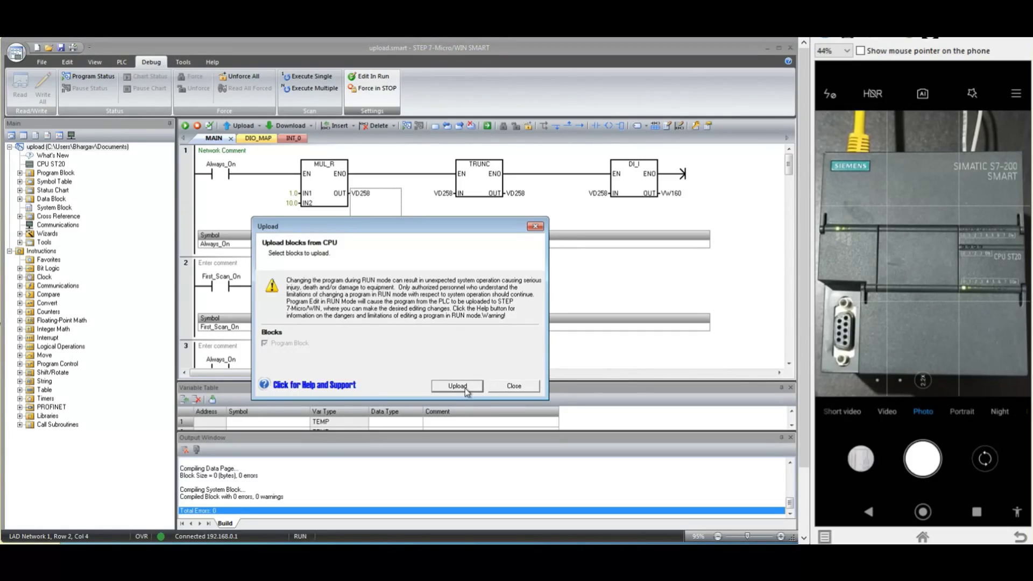
pyautogui.click(464, 385)
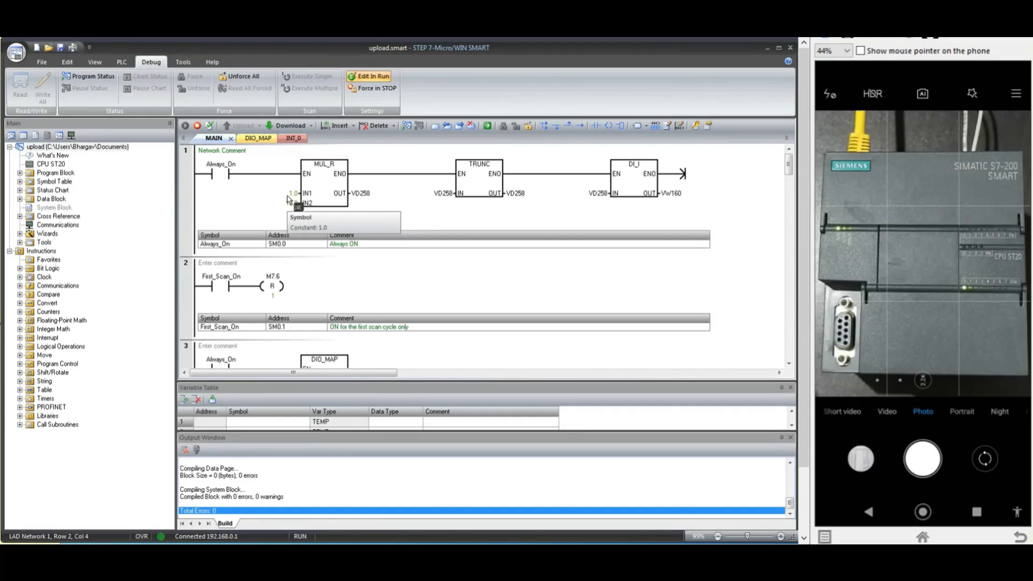
pyautogui.click(113, 80)
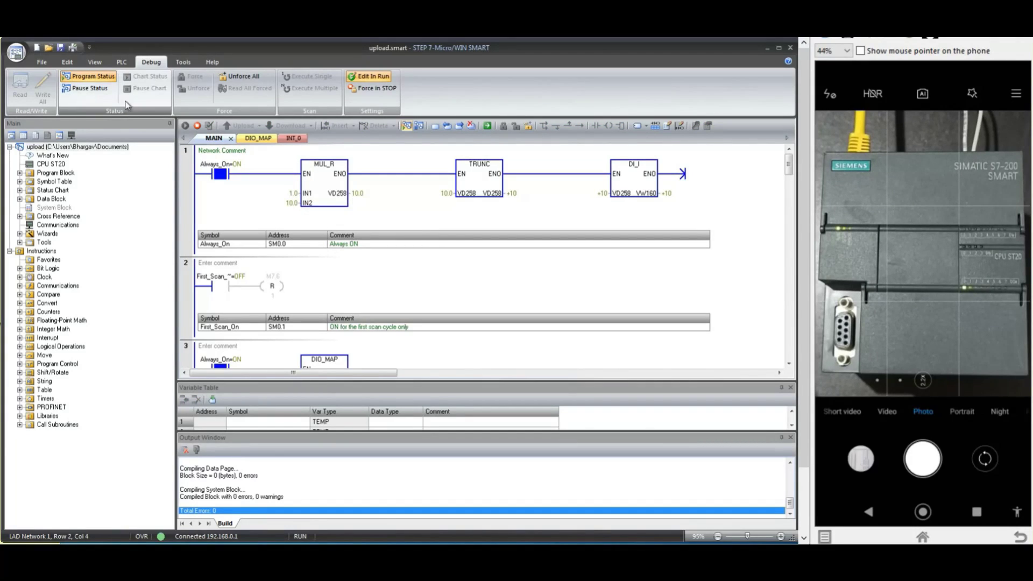
# Change MUL_R's IN1 from 1.0 to 2.0 and save the project
pyautogui.click(103, 76)
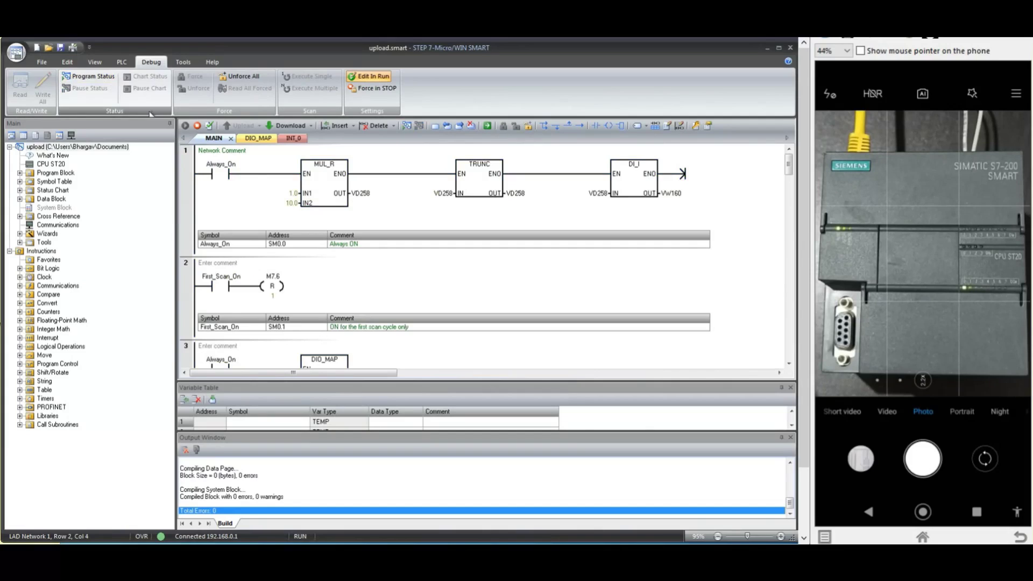
pyautogui.click(288, 193)
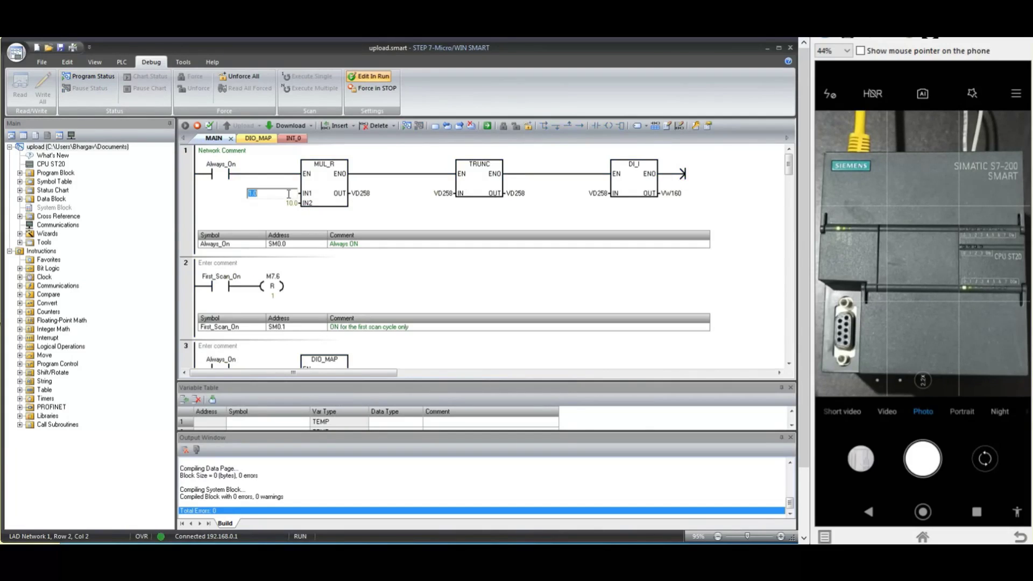
pyautogui.write('2.0')
pyautogui.press('Return')
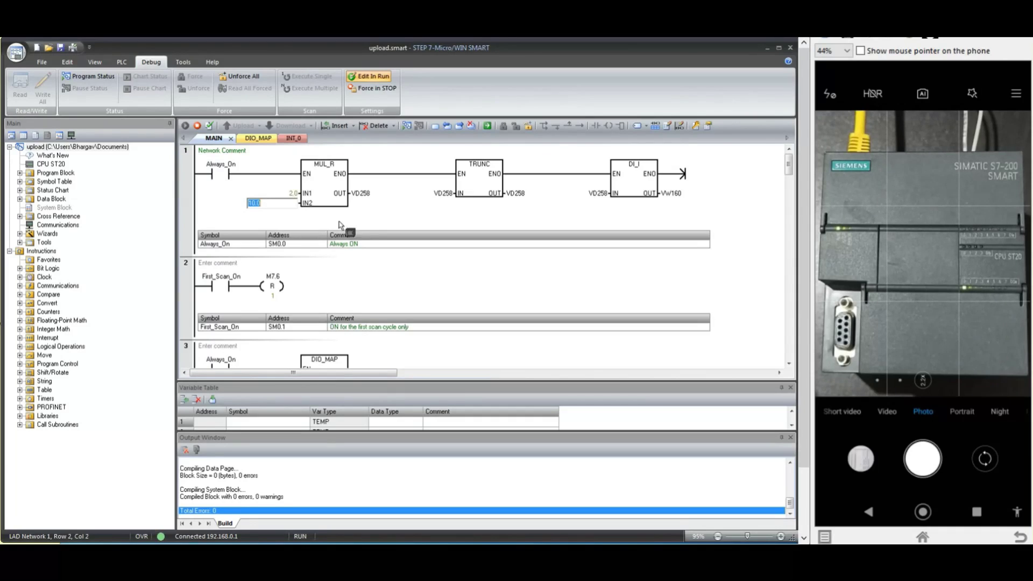
pyautogui.click(362, 217)
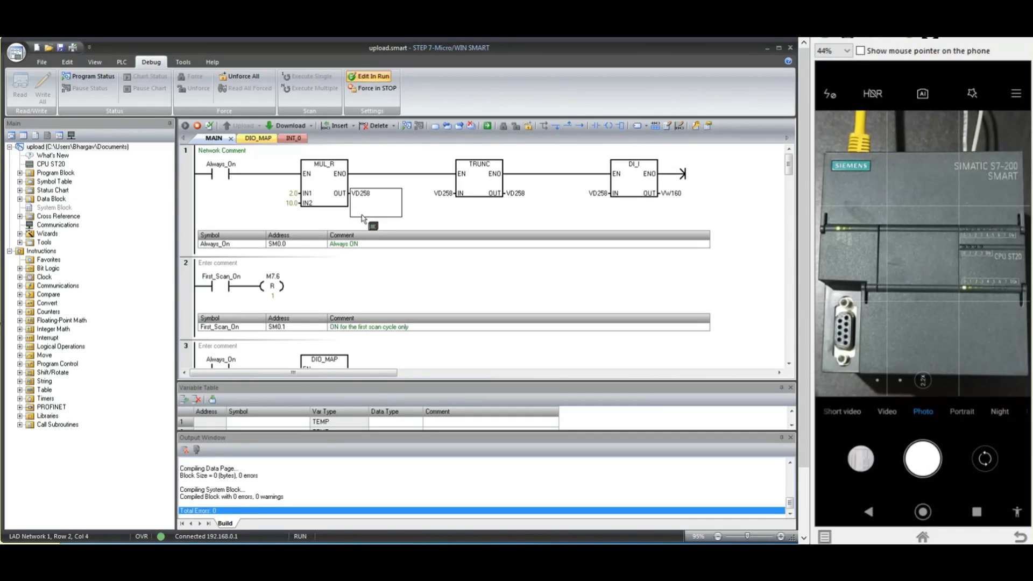
pyautogui.click(67, 52)
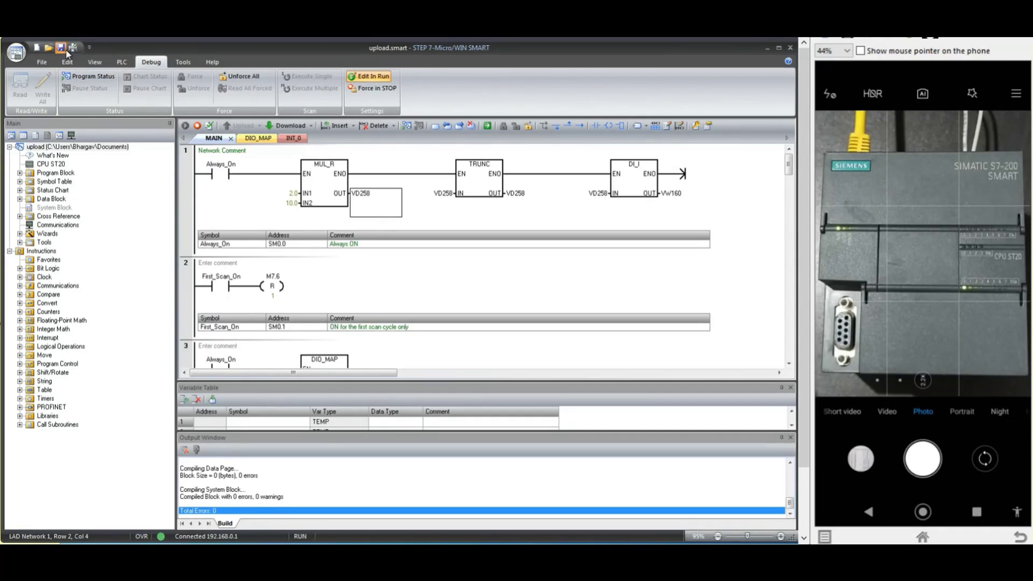
# Download only the program block while running, then monitor VD258 at 20.0 and VW160 at +20
pyautogui.click(277, 129)
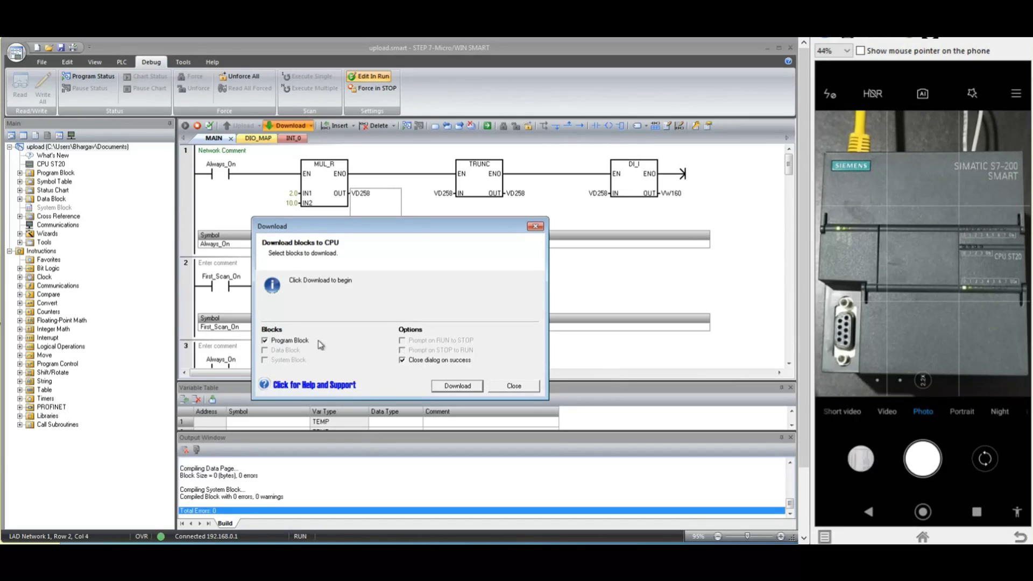
pyautogui.click(449, 387)
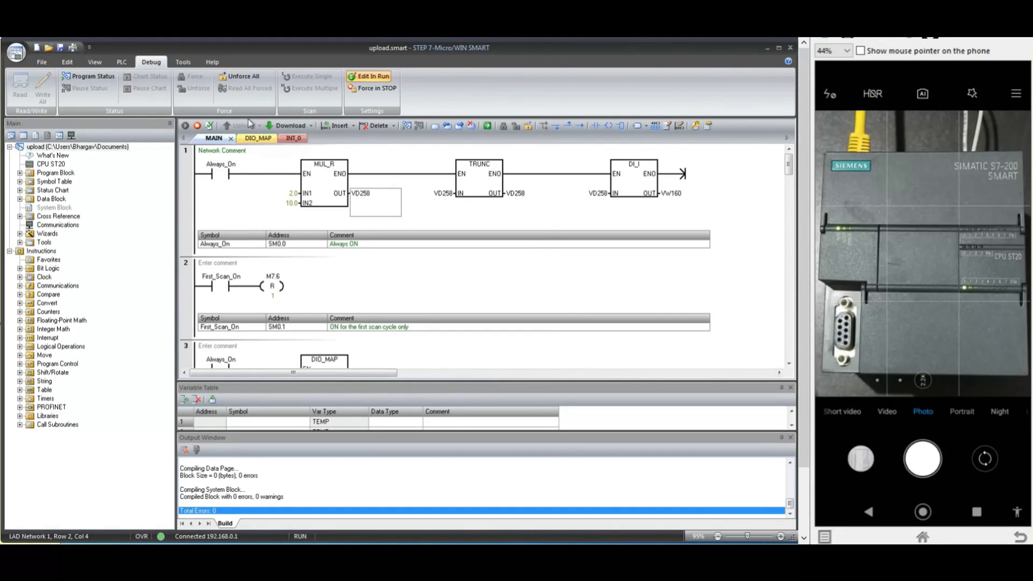
pyautogui.click(113, 78)
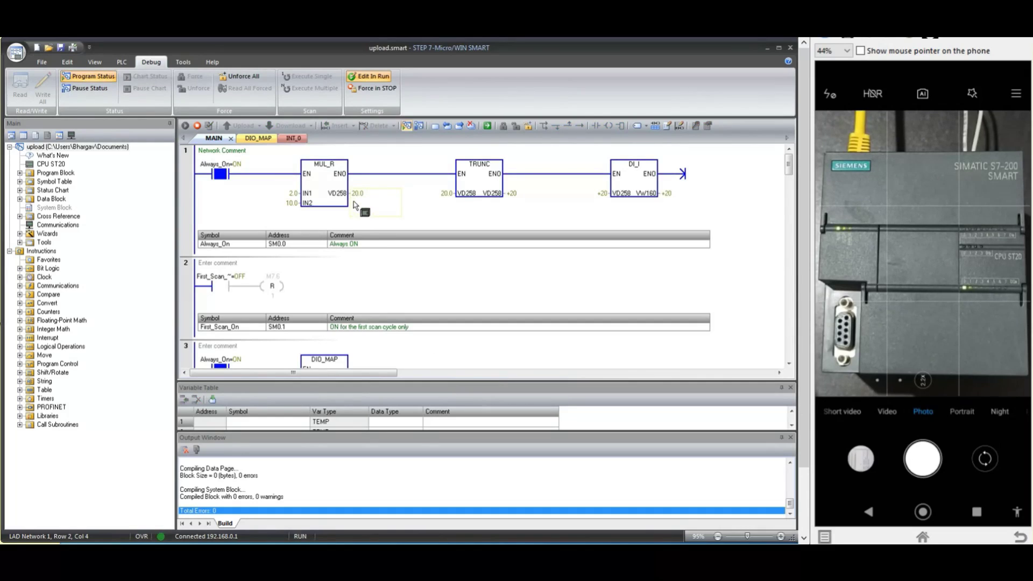
# Stop monitoring and set MUL_R's IN1 back from 2.0 to VD92
pyautogui.click(101, 78)
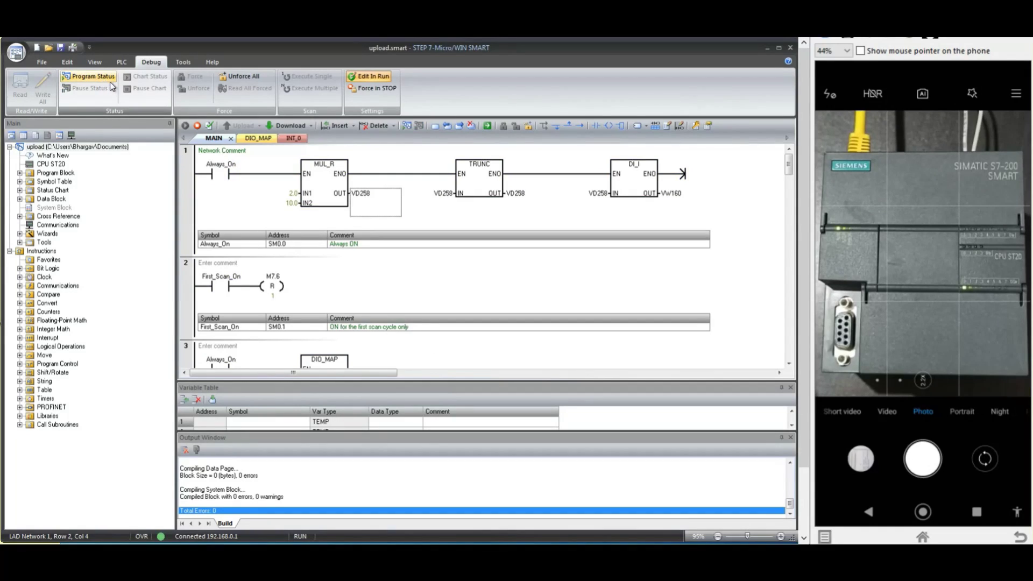
pyautogui.doubleClick(293, 195)
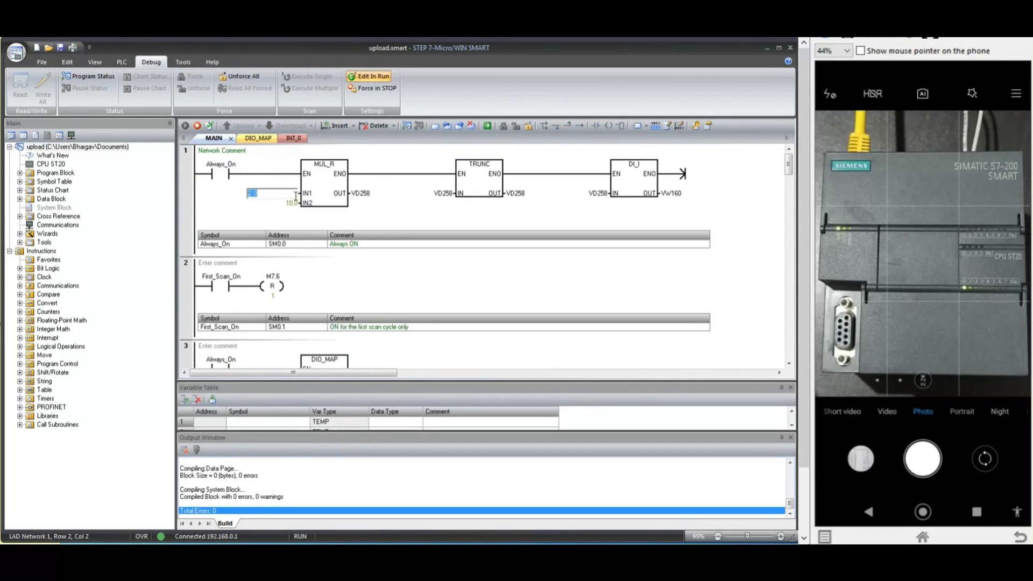
pyautogui.write('VD92')
pyautogui.press('Return')
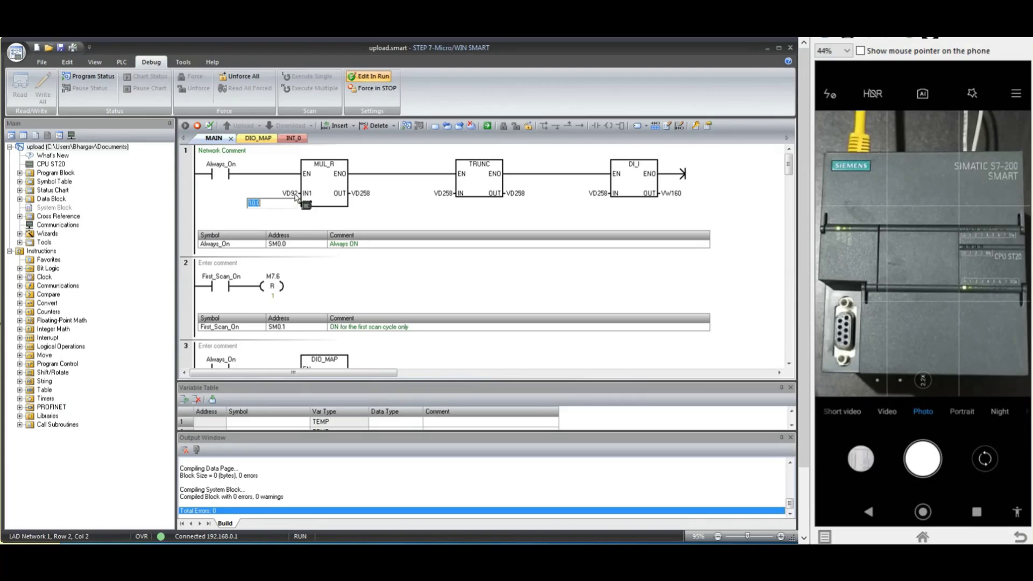
pyautogui.press('Return')
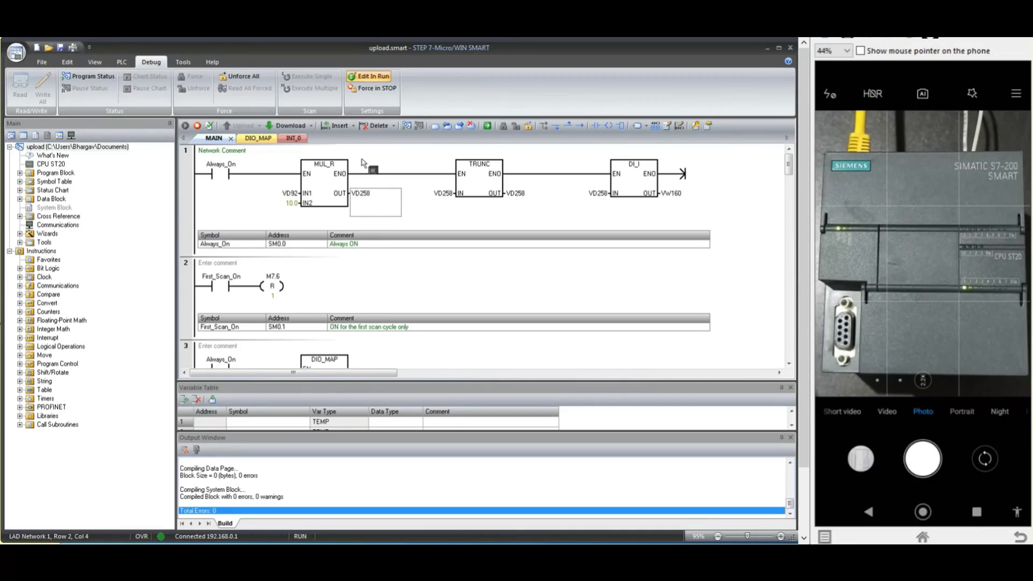
# Download the VD92 edit to the running CPU and check VD258 and VW160 drop to 0
pyautogui.click(286, 127)
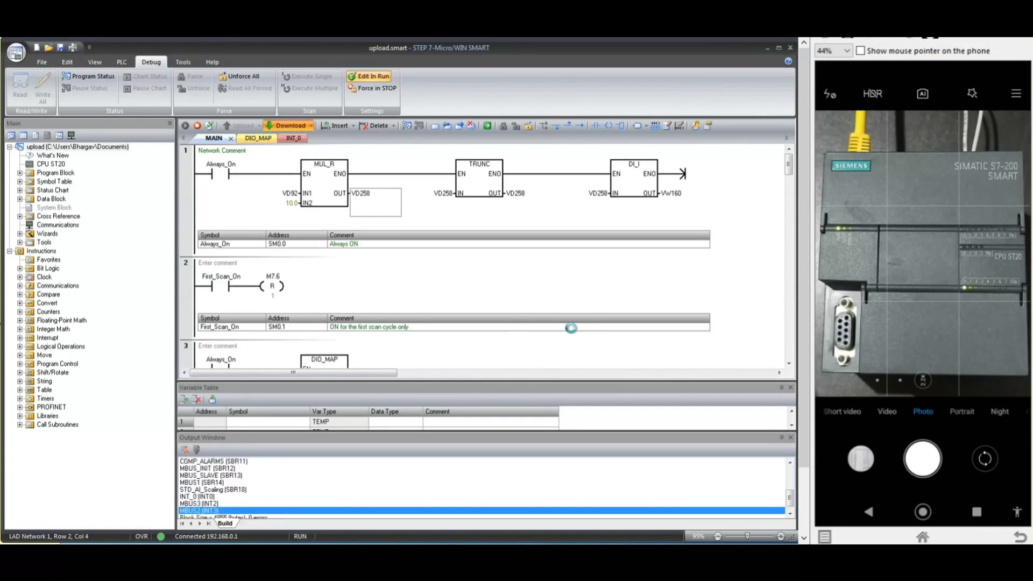
pyautogui.click(462, 388)
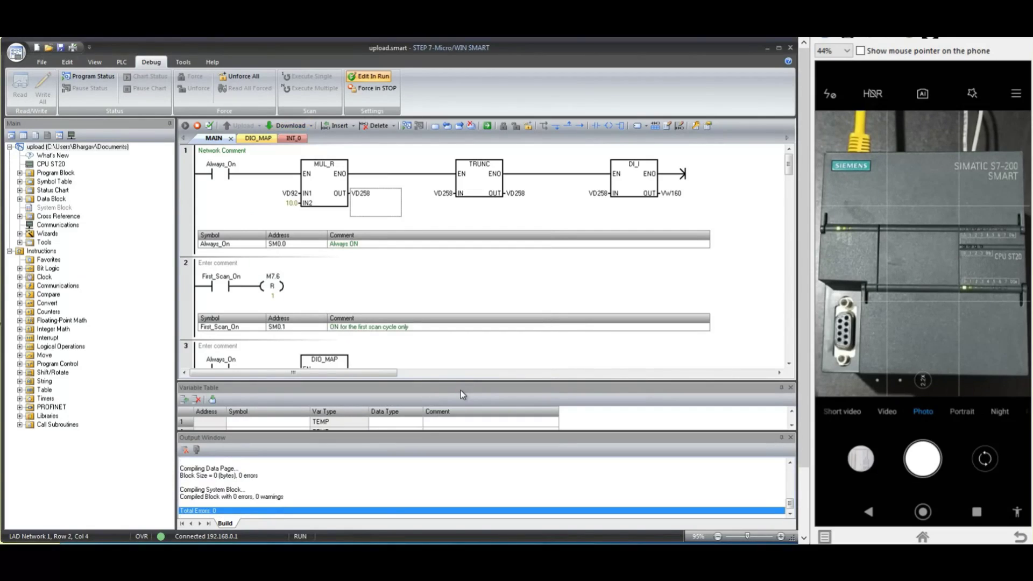
pyautogui.click(103, 79)
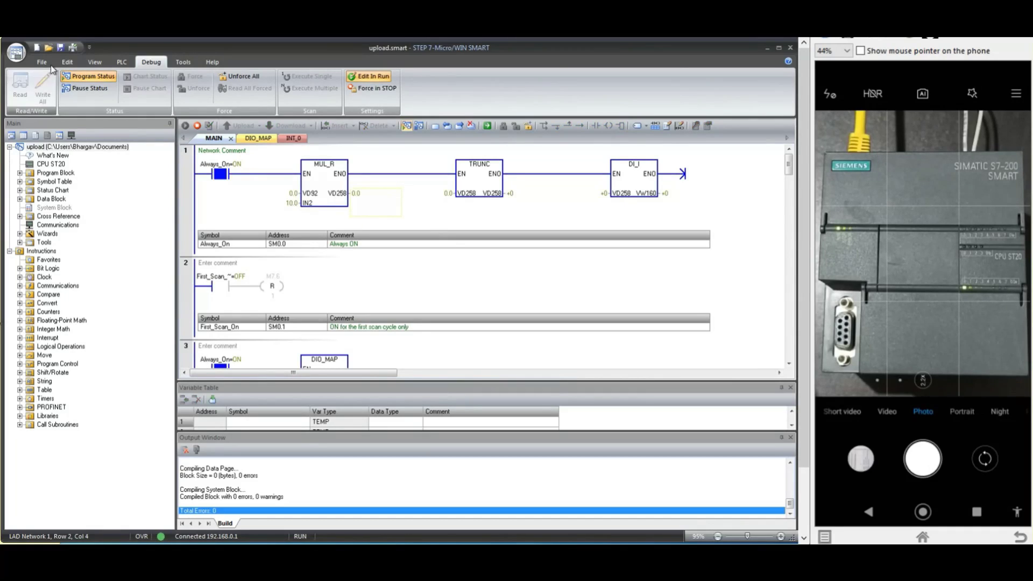
pyautogui.click(73, 79)
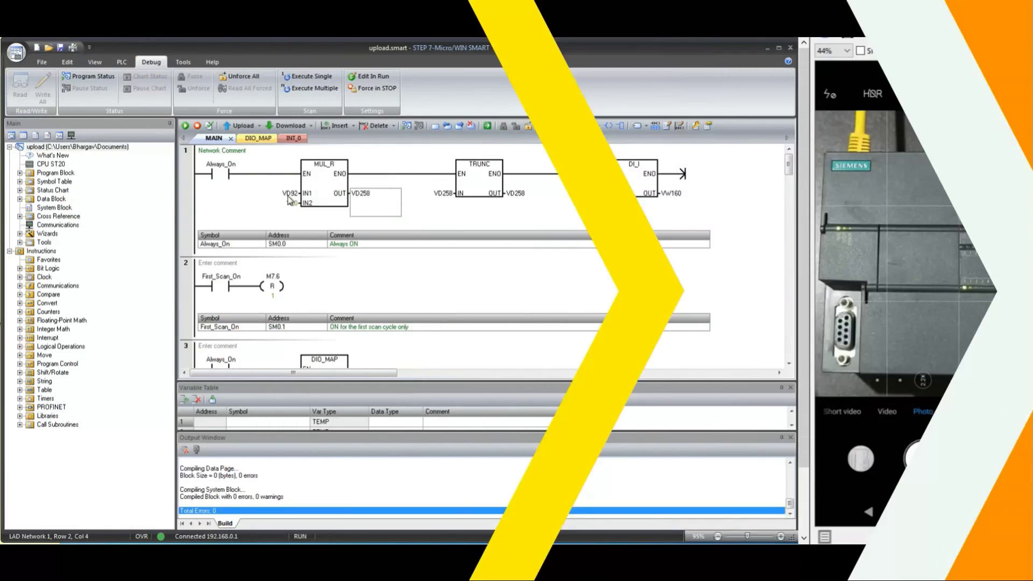
# Replace MUL_R's IN1 operand VD92 with the constant 1, leaving IN2 at 10.0
pyautogui.click(288, 194)
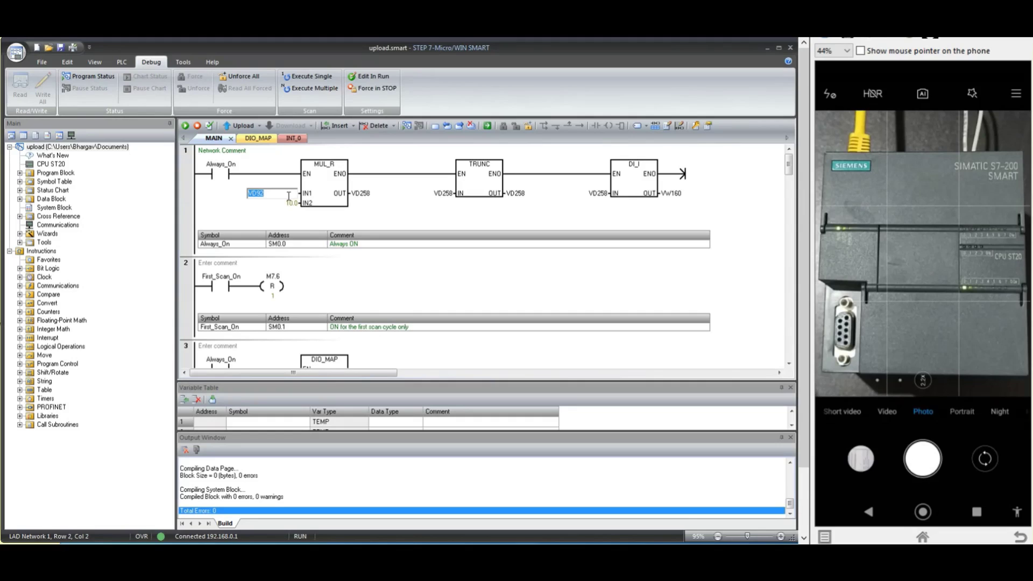
pyautogui.write('1')
pyautogui.click(290, 202)
pyautogui.click(360, 205)
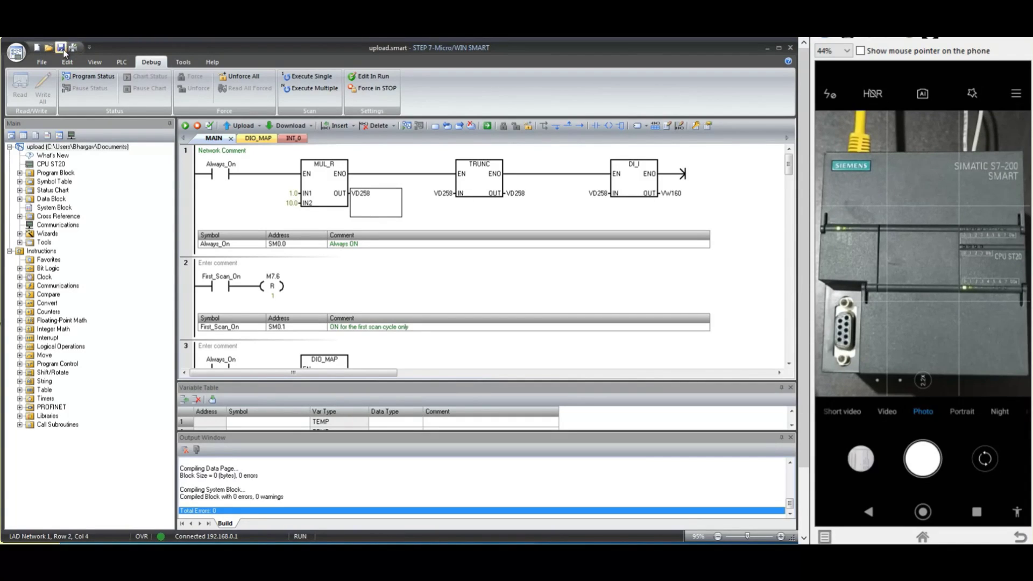
# After starting a normal download, re-enter 1.0 as MUL_R's IN1 so it persists
pyautogui.click(280, 128)
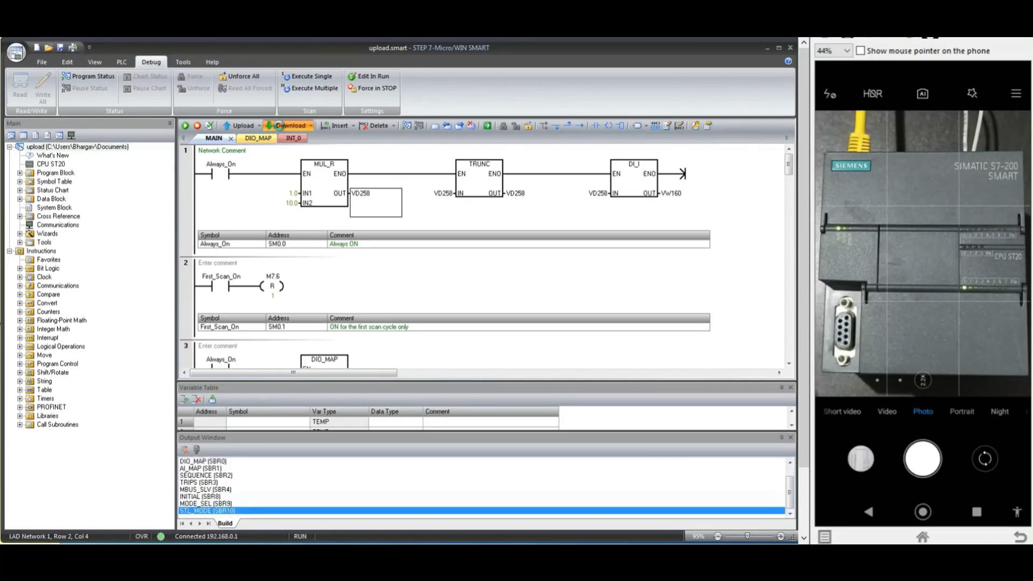
pyautogui.click(288, 195)
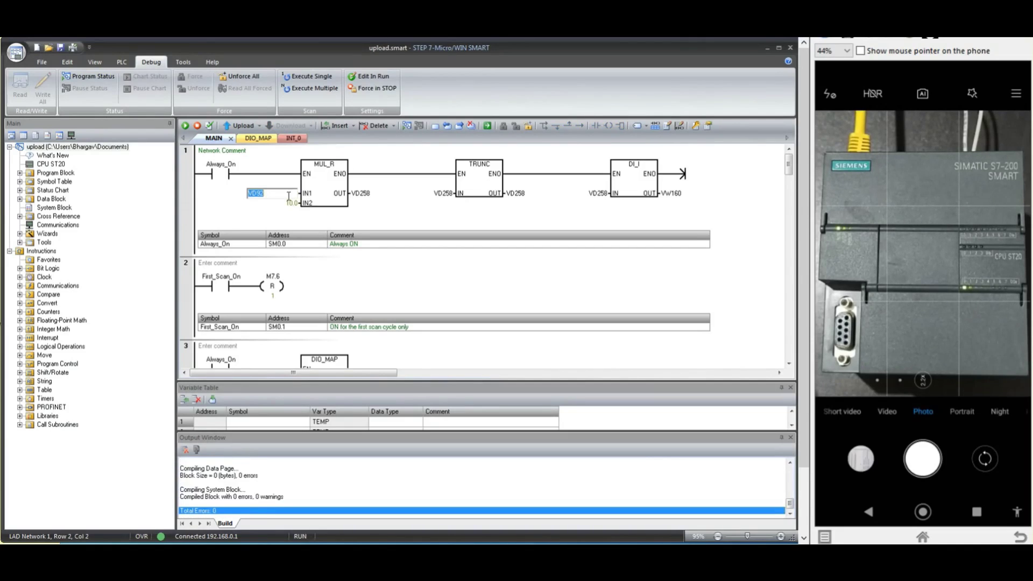
pyautogui.write('1.0')
pyautogui.click(289, 201)
pyautogui.click(363, 212)
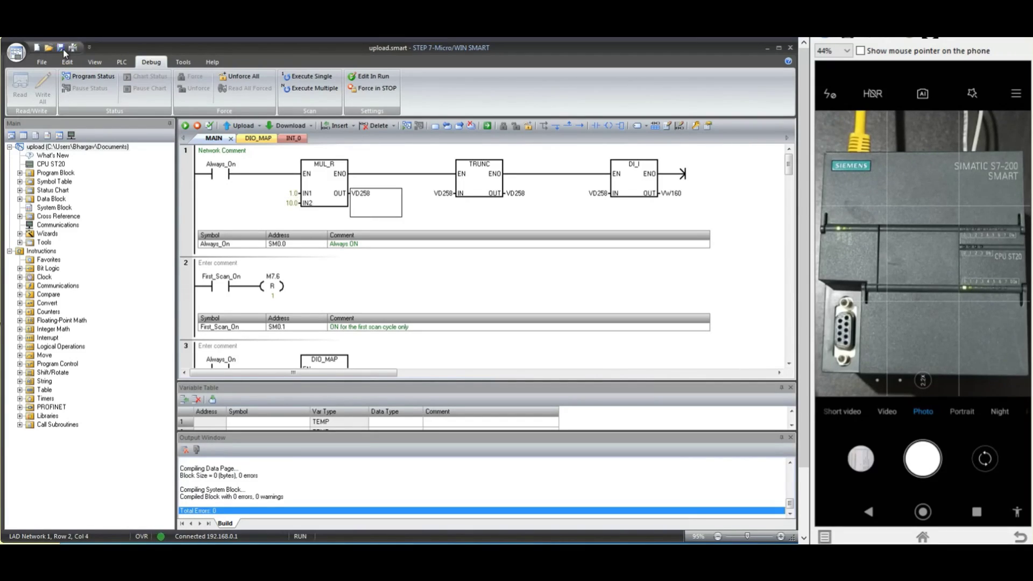
# Download the program normally, excluding the System Block and skipping the RUN-to-STOP prompt
pyautogui.click(279, 127)
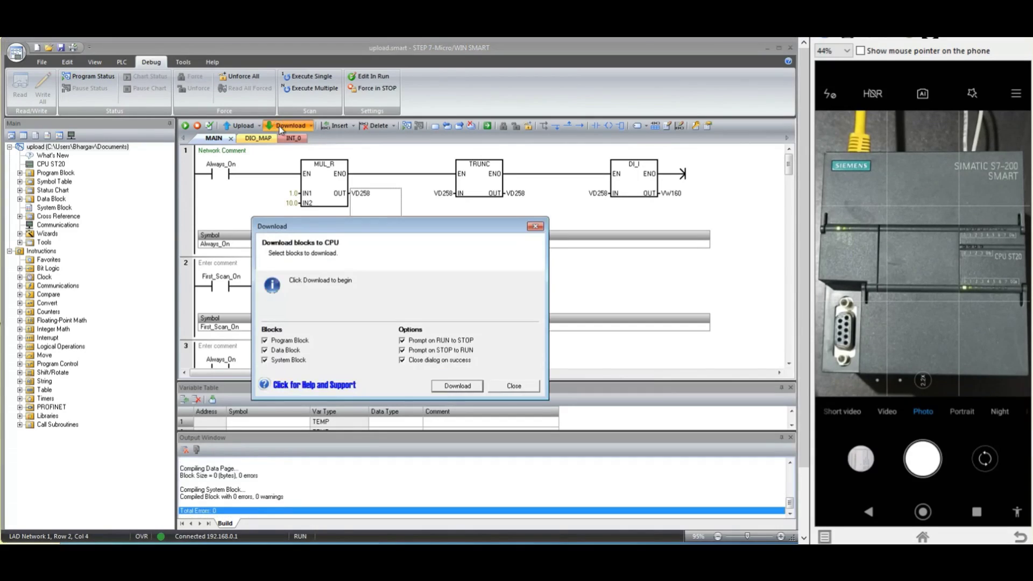
pyautogui.click(299, 360)
pyautogui.click(410, 342)
pyautogui.click(470, 385)
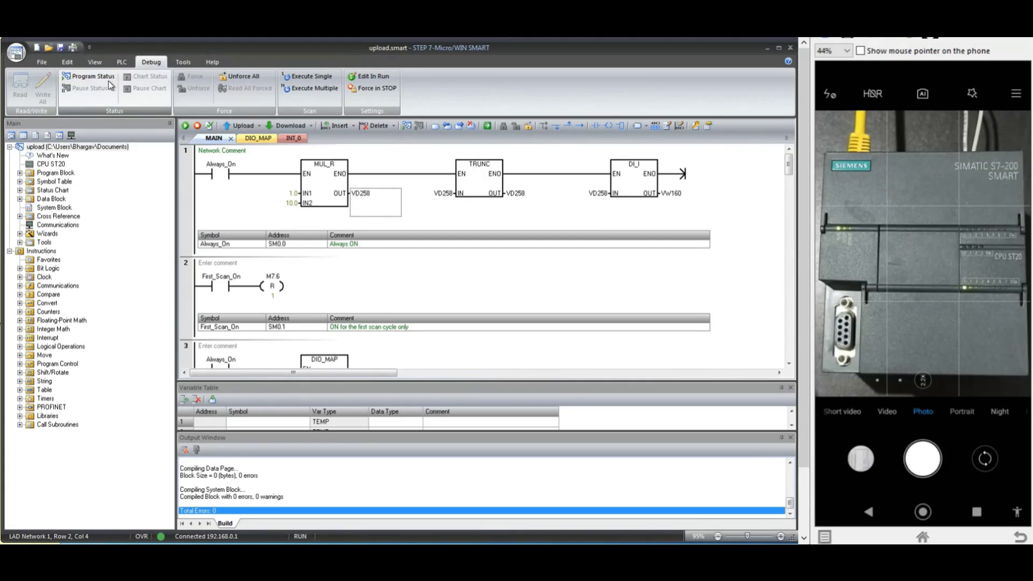
pyautogui.click(91, 76)
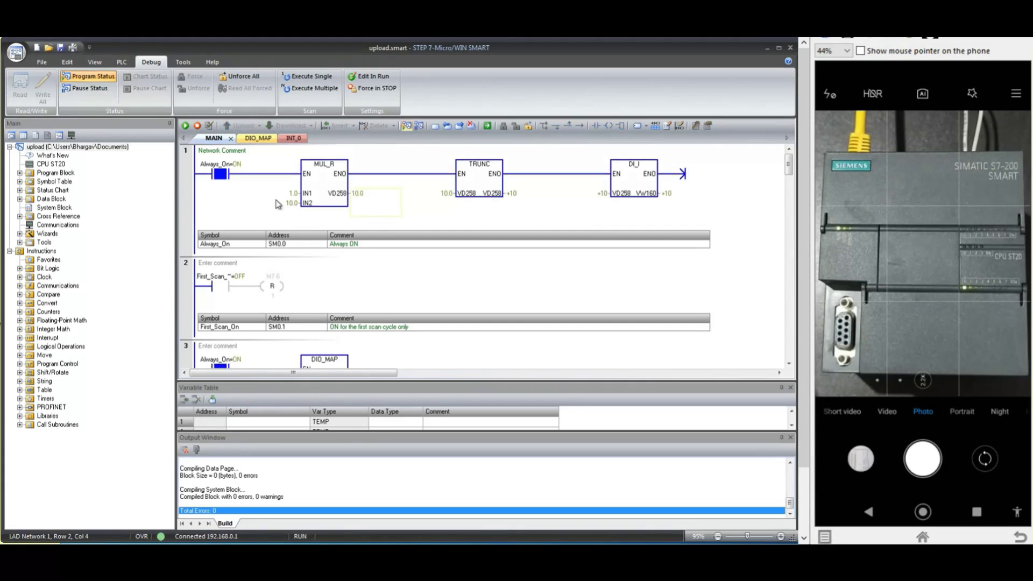
pyautogui.click(109, 78)
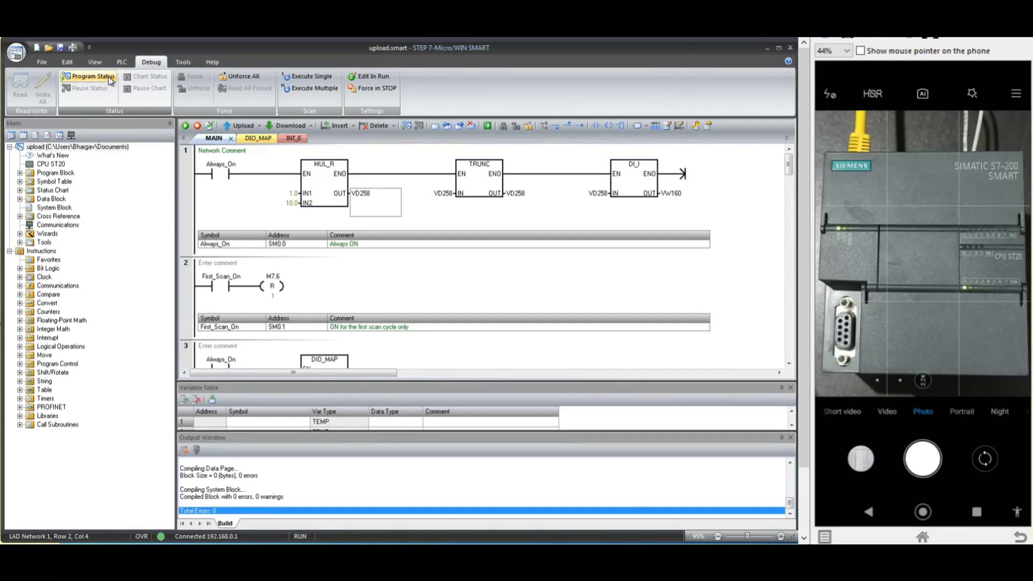